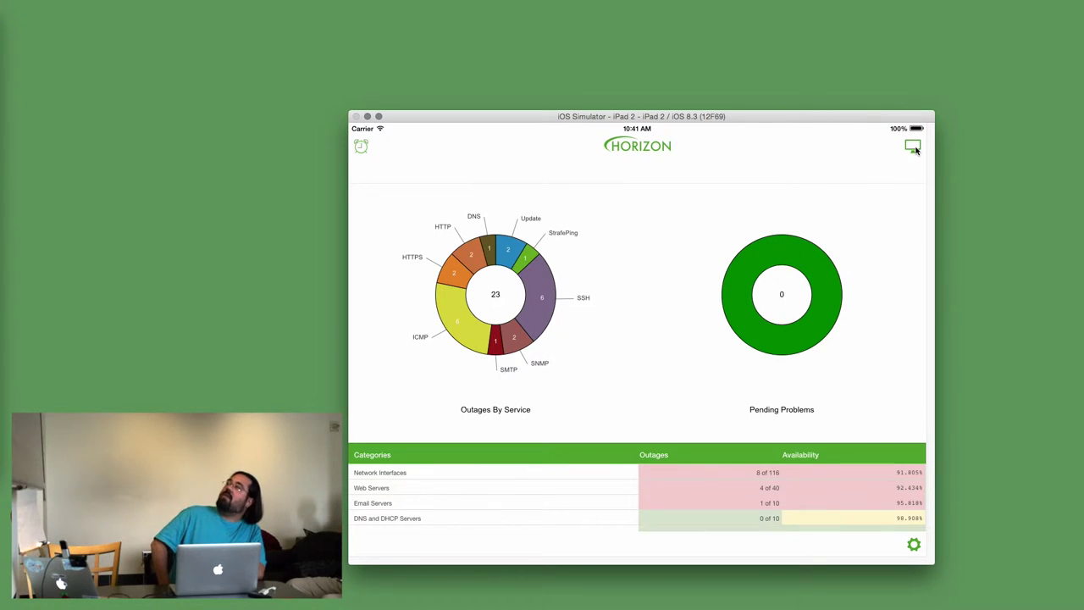
Open bamboo.internal.opennms.com from the Nodes list and show its performance data resources.
{"action": "left_click", "coordinate": [913, 148]}
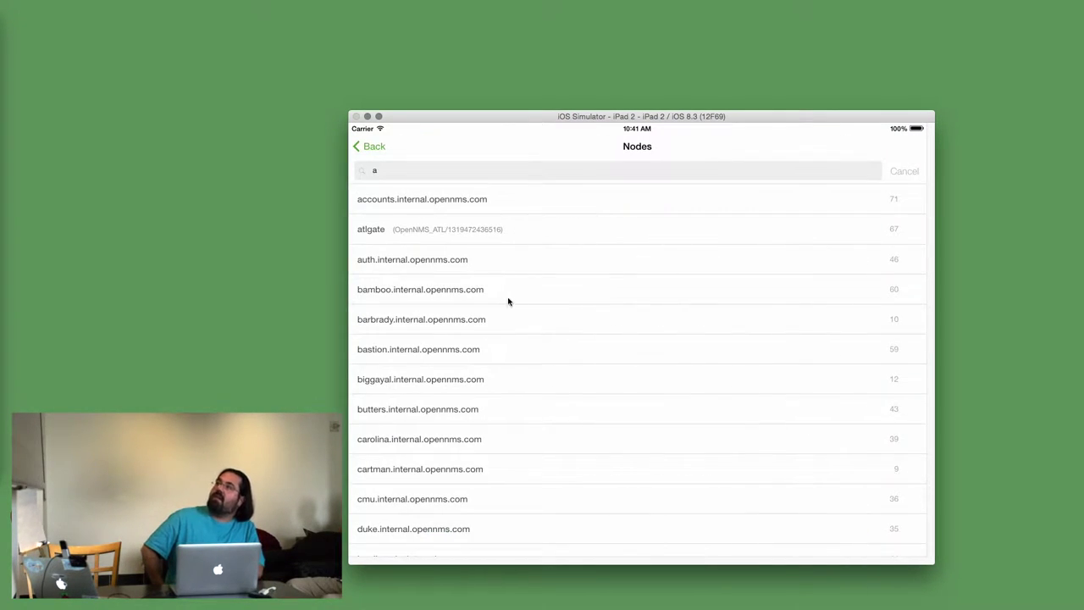
{"action": "left_click", "coordinate": [508, 299]}
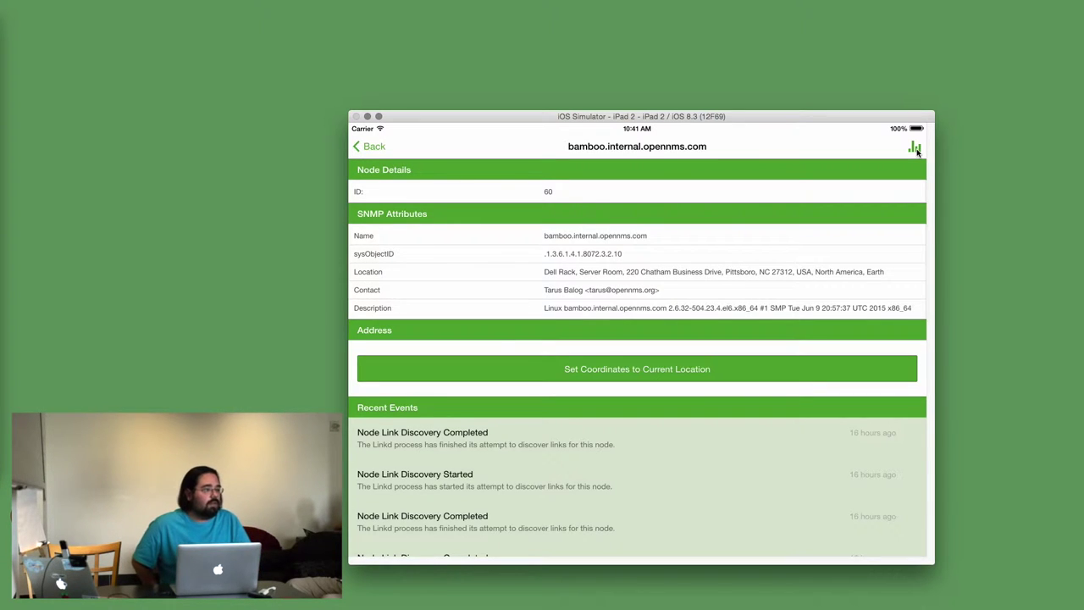
{"action": "left_click", "coordinate": [915, 149]}
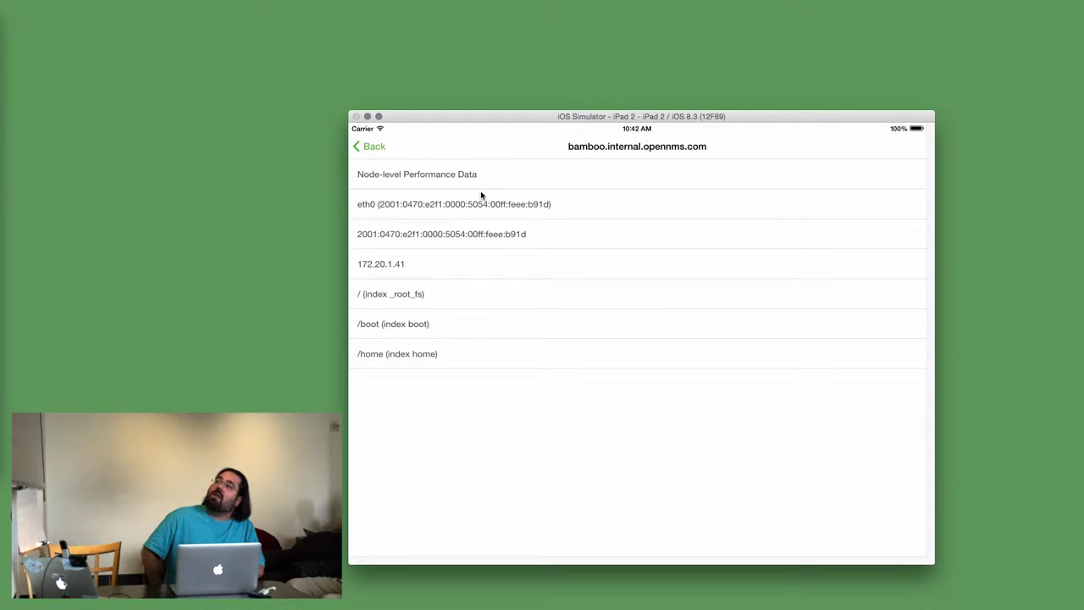
Star bamboo's node-level CPU Usage graph as a favourite.
{"action": "left_click", "coordinate": [460, 175]}
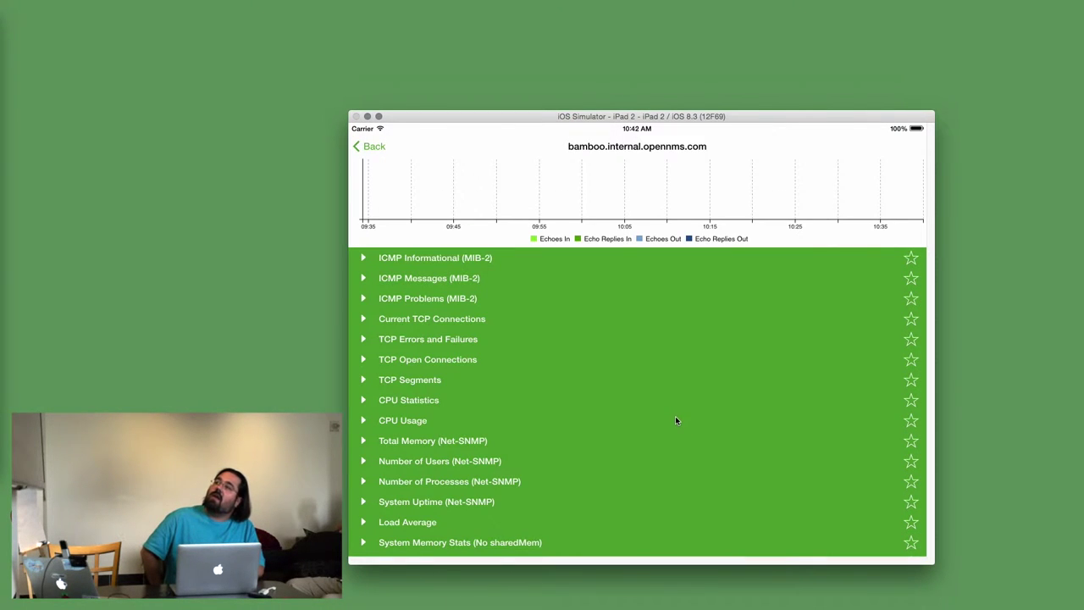
{"action": "left_click", "coordinate": [627, 428]}
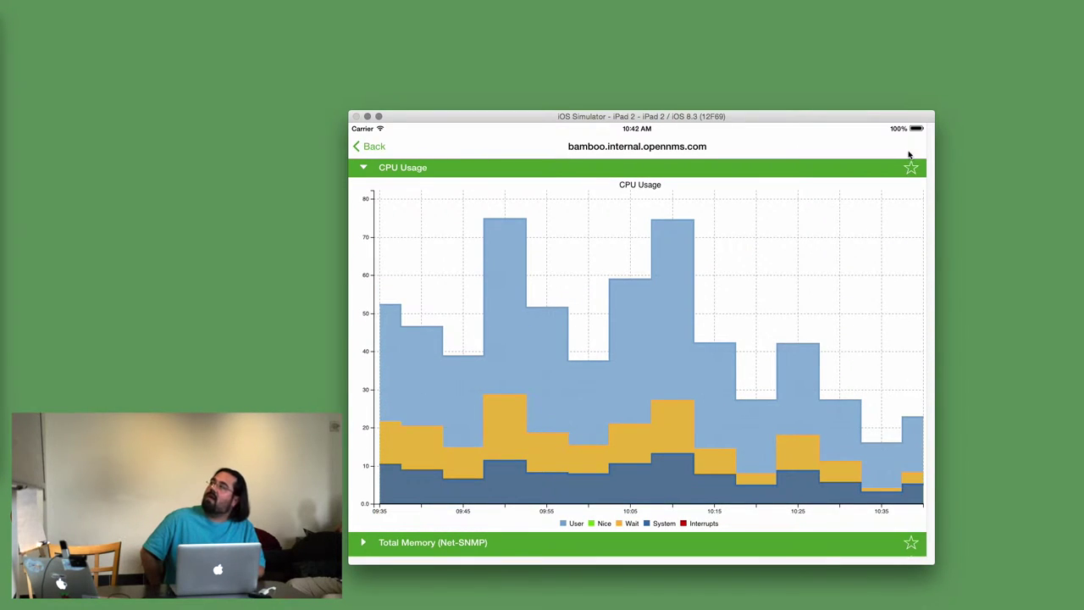
{"action": "left_click", "coordinate": [911, 167]}
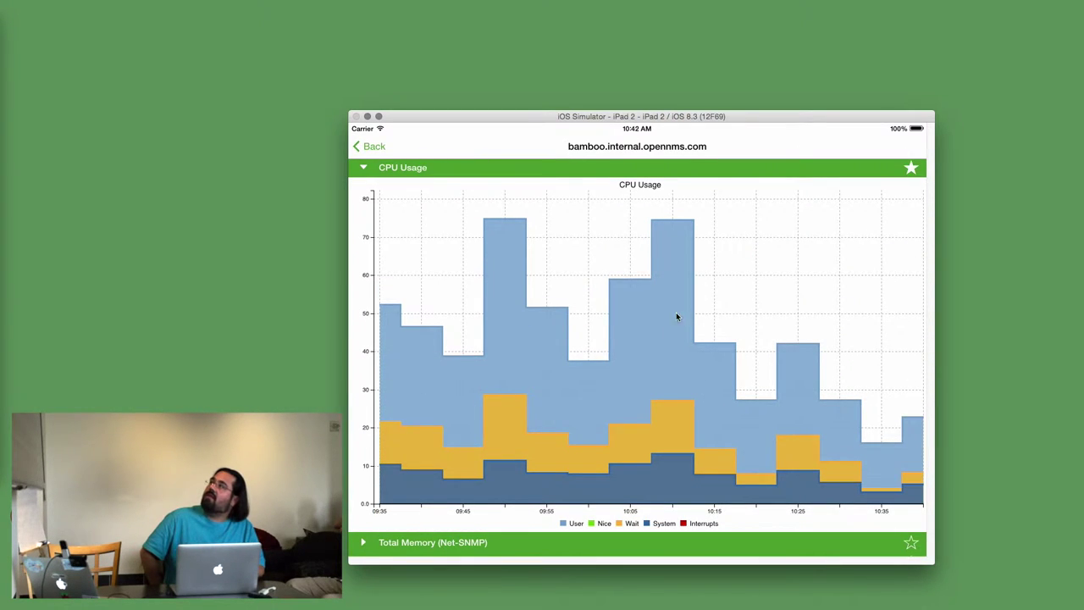
{"action": "left_click", "coordinate": [651, 173]}
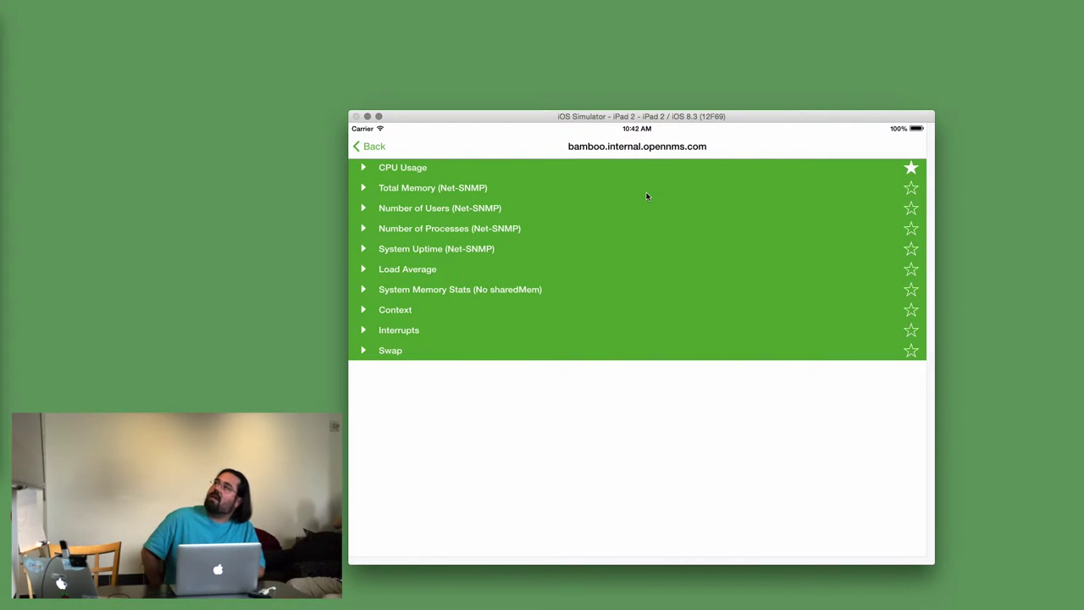
Star bamboo's Load Average graph, then back out to the Nodes list.
{"action": "left_click", "coordinate": [557, 270]}
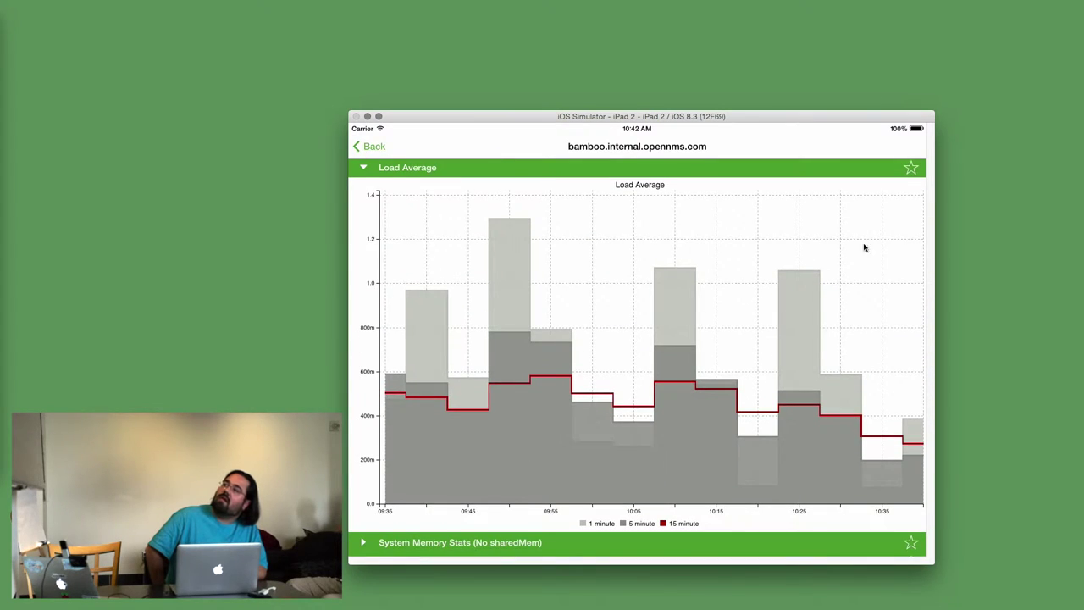
{"action": "left_click", "coordinate": [912, 169]}
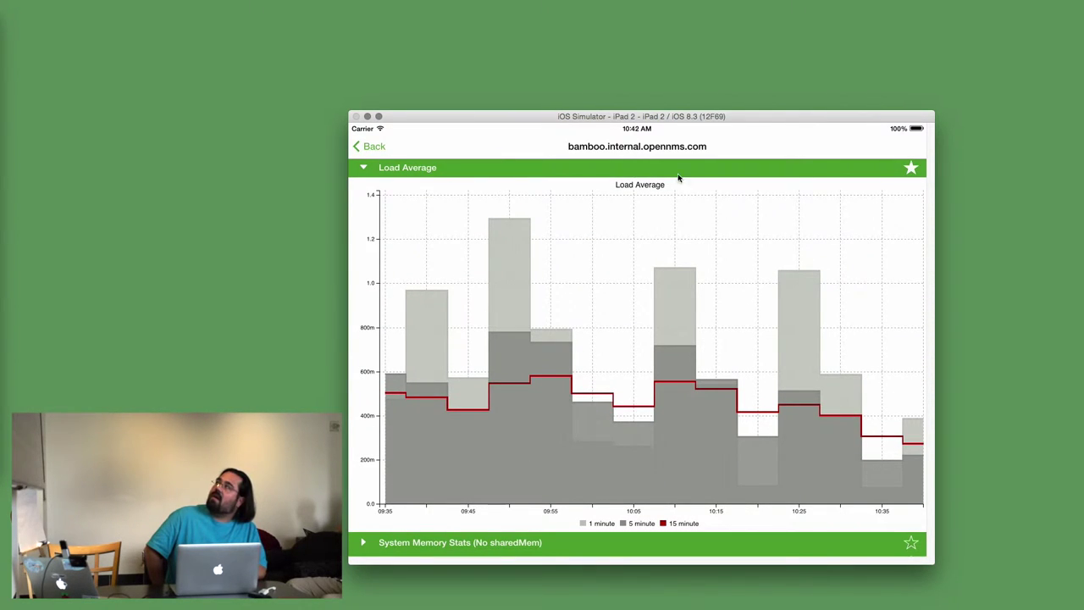
{"action": "left_click", "coordinate": [363, 147]}
{"action": "left_click", "coordinate": [368, 149]}
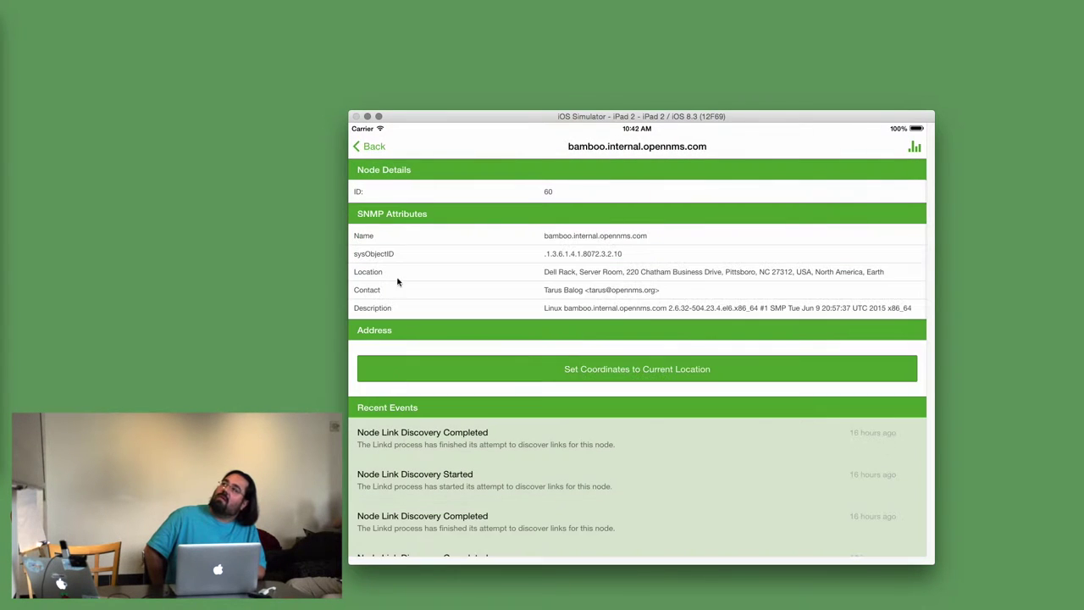
{"action": "left_click", "coordinate": [373, 148]}
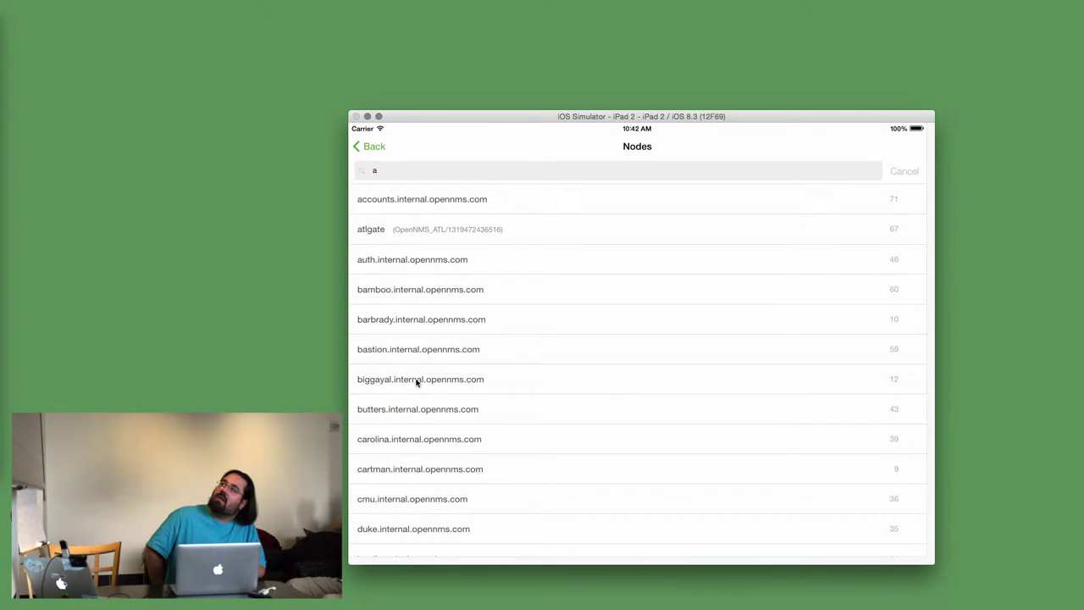
Star carolina.internal.opennms.com's node-level CPU Usage graph as a favourite.
{"action": "left_click", "coordinate": [429, 448]}
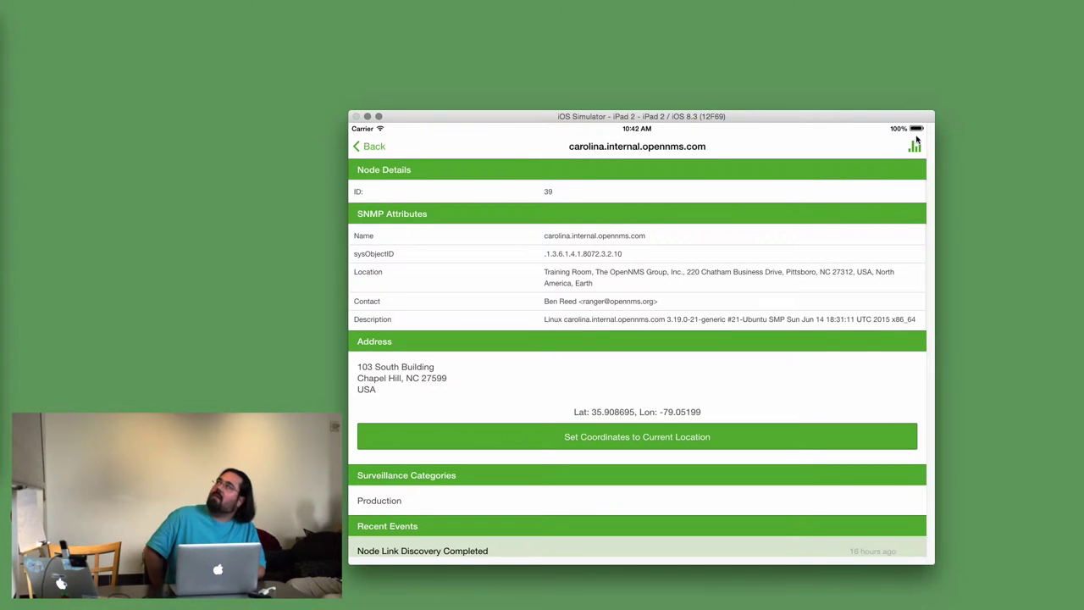
{"action": "left_click", "coordinate": [916, 150]}
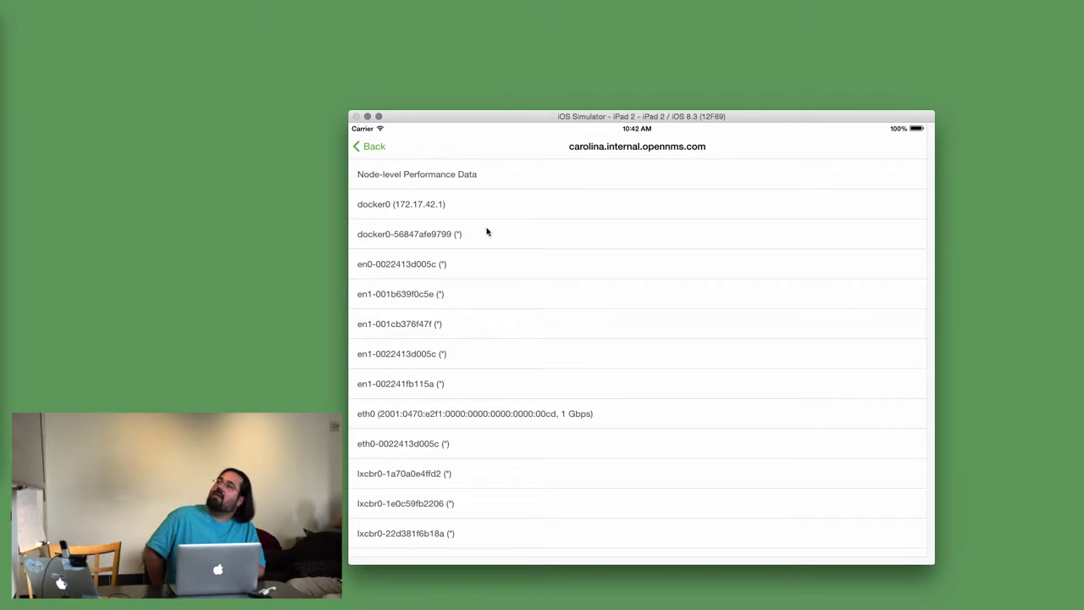
{"action": "left_click", "coordinate": [462, 177]}
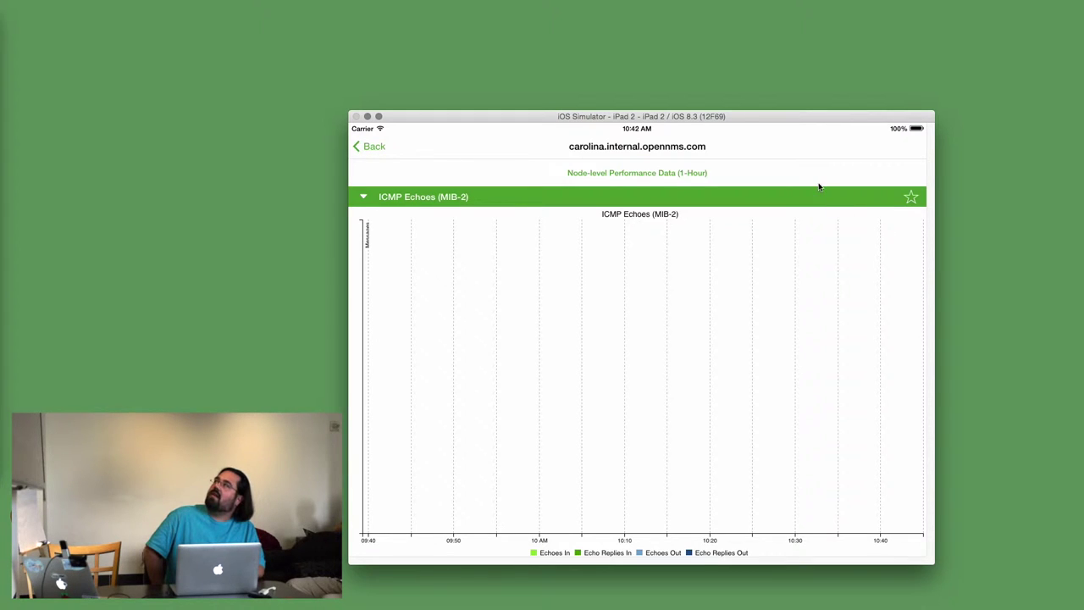
{"action": "left_click", "coordinate": [834, 199]}
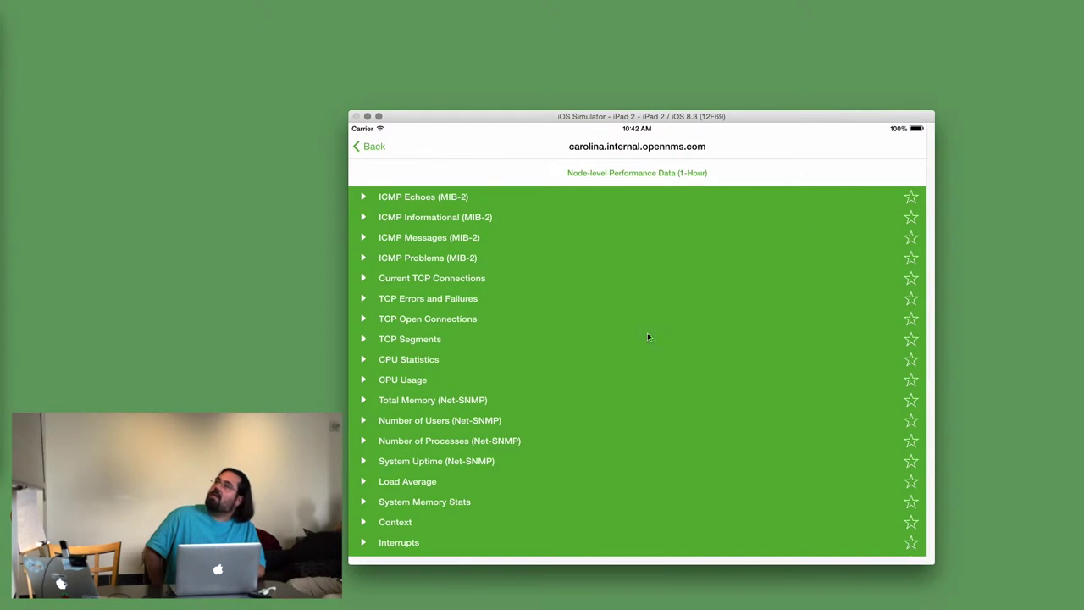
{"action": "left_click", "coordinate": [640, 380]}
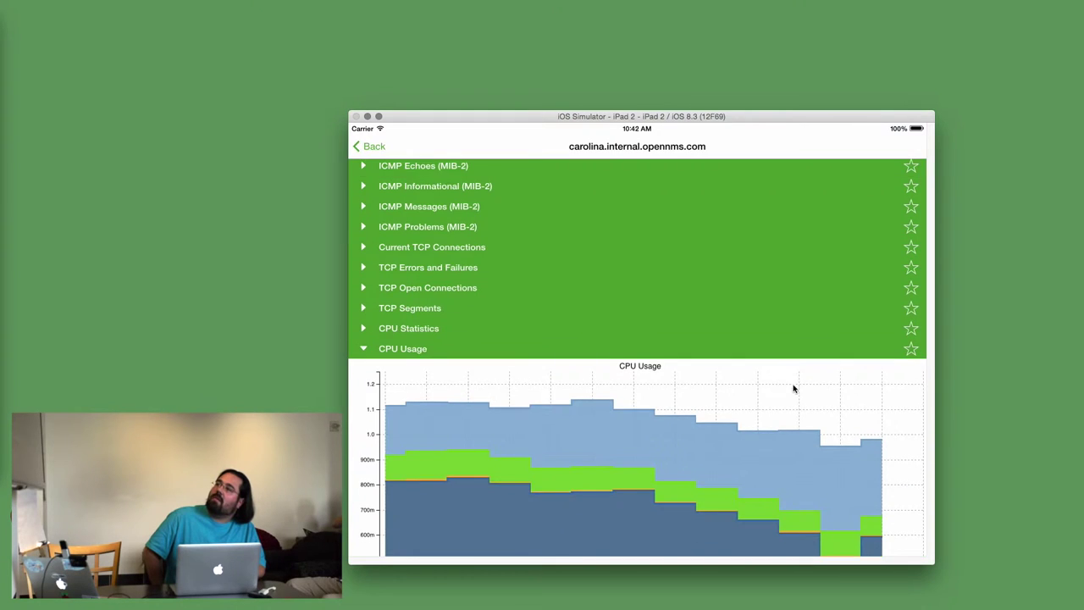
{"action": "left_click", "coordinate": [913, 171]}
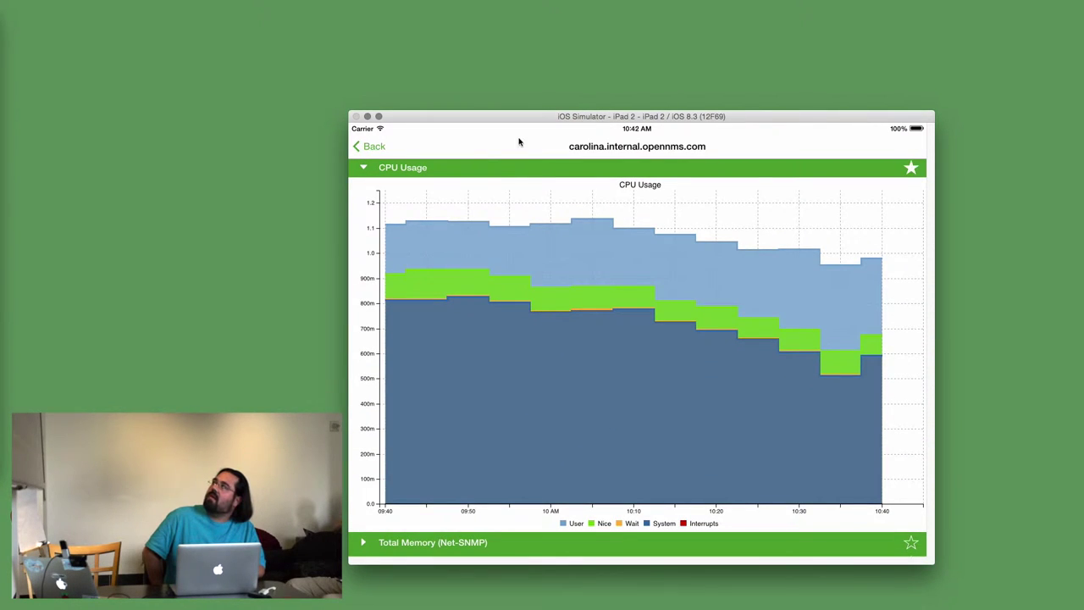
Back out of carolina's CPU chart through node details to the Nodes list and dashboard.
{"action": "left_click", "coordinate": [366, 149]}
{"action": "left_click", "coordinate": [366, 149]}
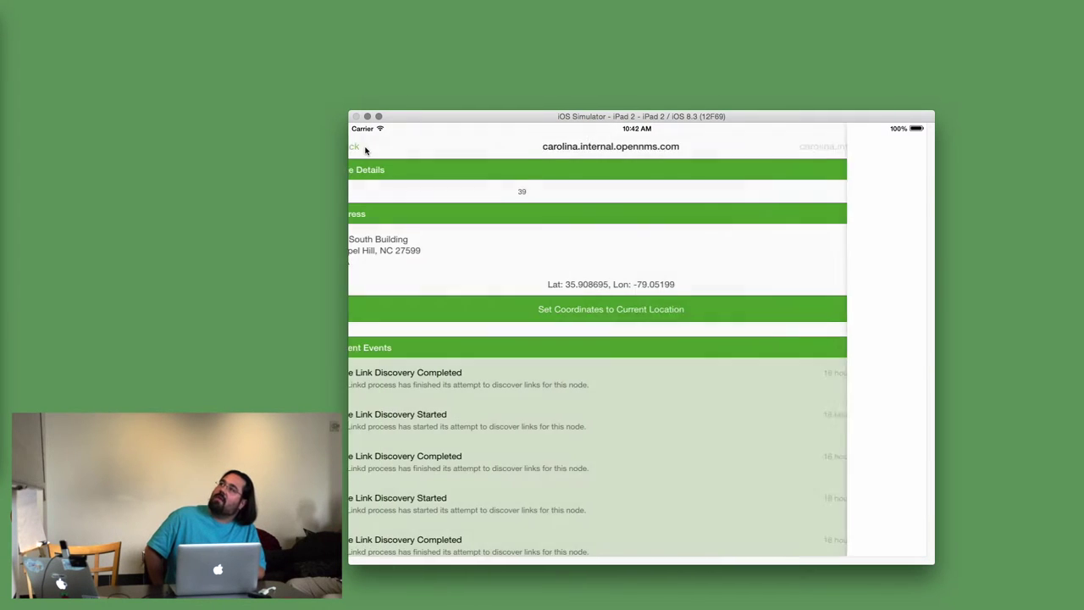
{"action": "left_click", "coordinate": [365, 150]}
{"action": "left_click", "coordinate": [366, 149]}
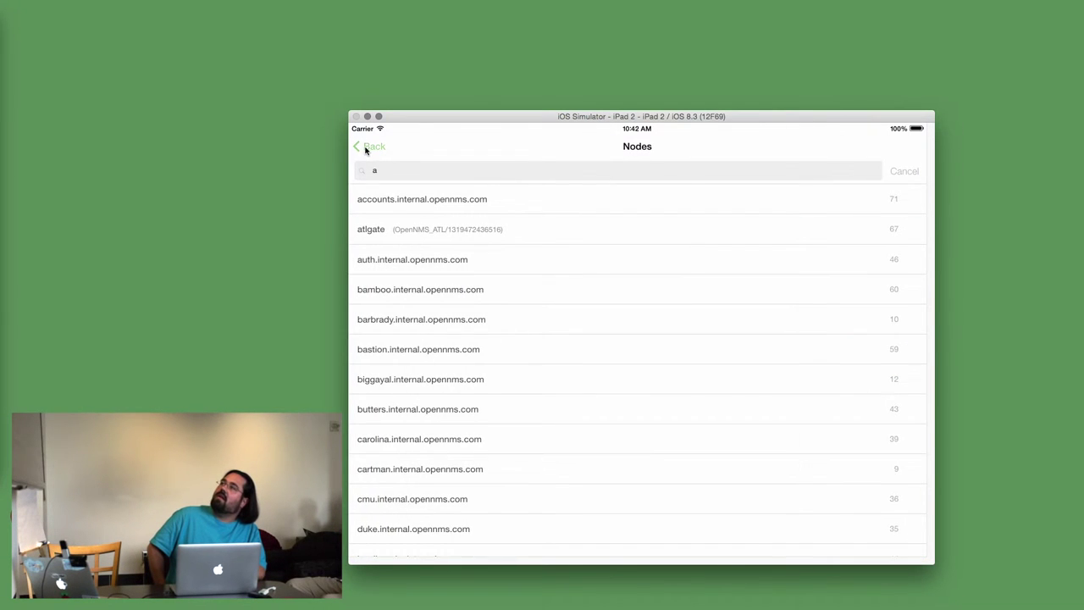
Scroll the dashboard down to Favorited Graphs, showing bamboo's CPU Usage graph.
{"action": "left_click_drag", "start_coordinate": [571, 460], "coordinate": [583, 269]}
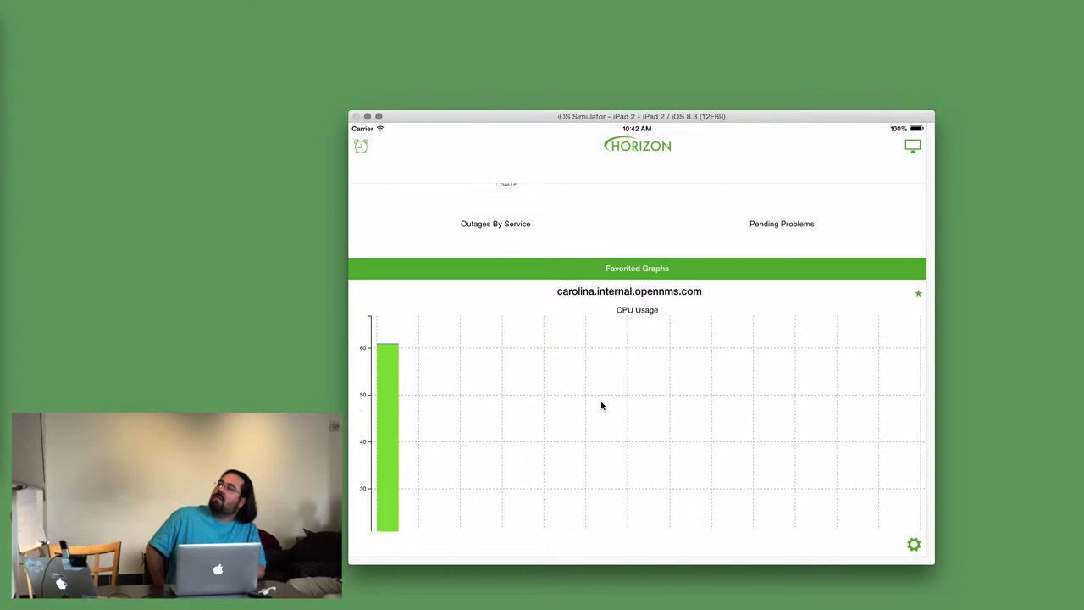
{"action": "left_click_drag", "start_coordinate": [604, 406], "coordinate": [607, 316]}
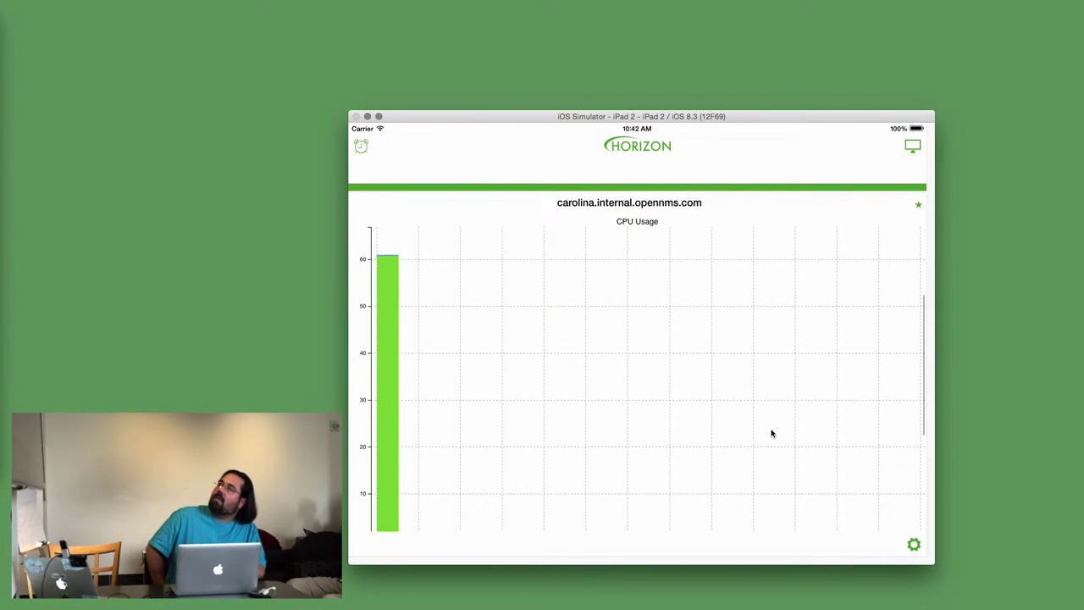
{"action": "left_click_drag", "start_coordinate": [772, 433], "coordinate": [559, 405]}
{"action": "left_click_drag", "start_coordinate": [743, 435], "coordinate": [537, 407]}
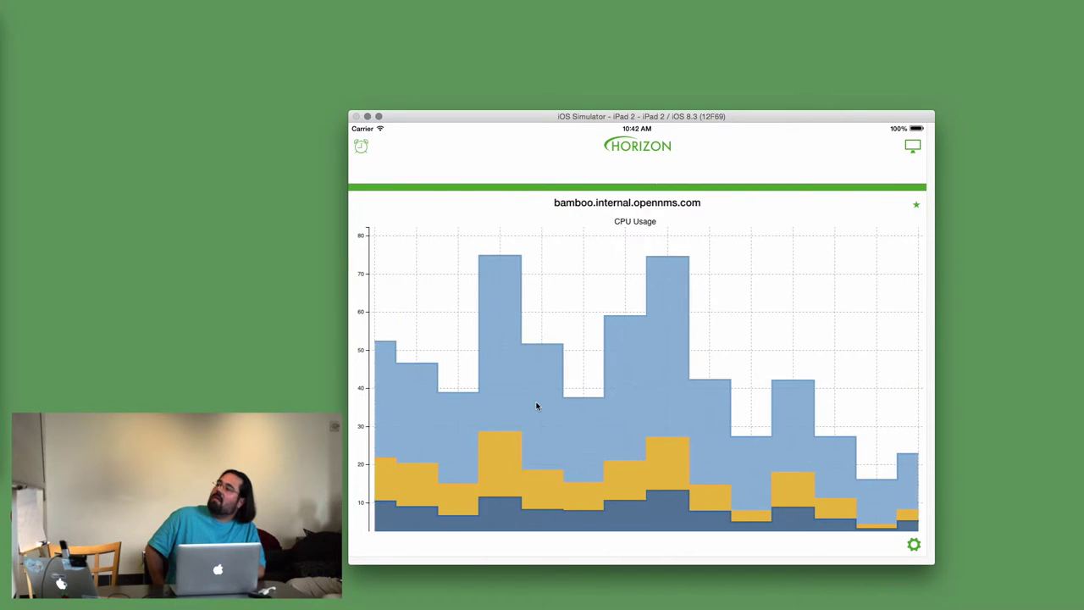
Swipe to bamboo's Load Average and back, then ask to unfavorite bamboo's CPU Usage graph.
{"action": "left_click_drag", "start_coordinate": [760, 440], "coordinate": [396, 434]}
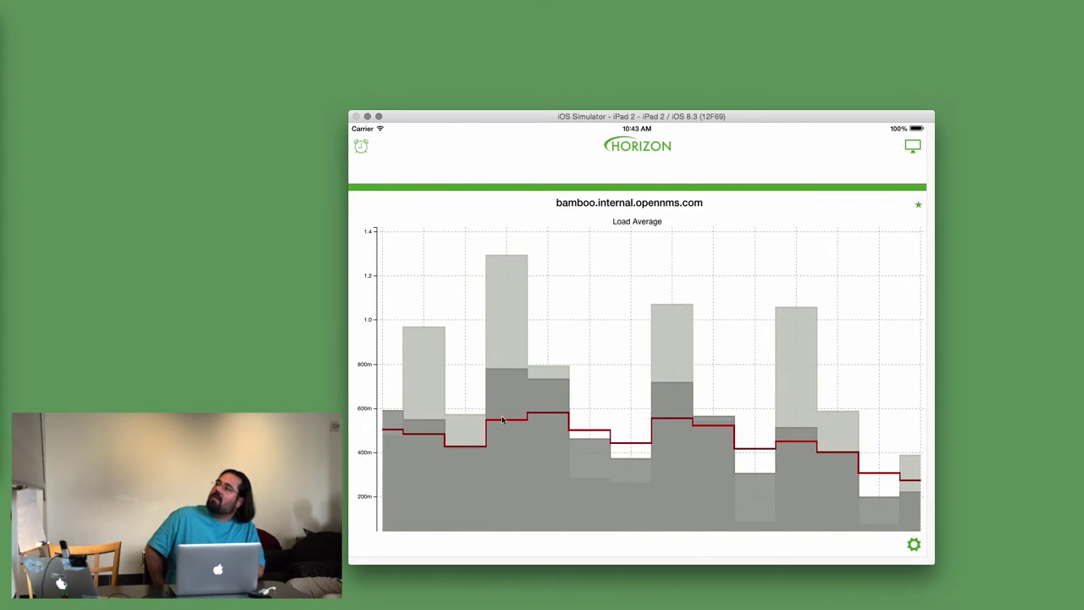
{"action": "left_click_drag", "start_coordinate": [585, 411], "coordinate": [992, 472]}
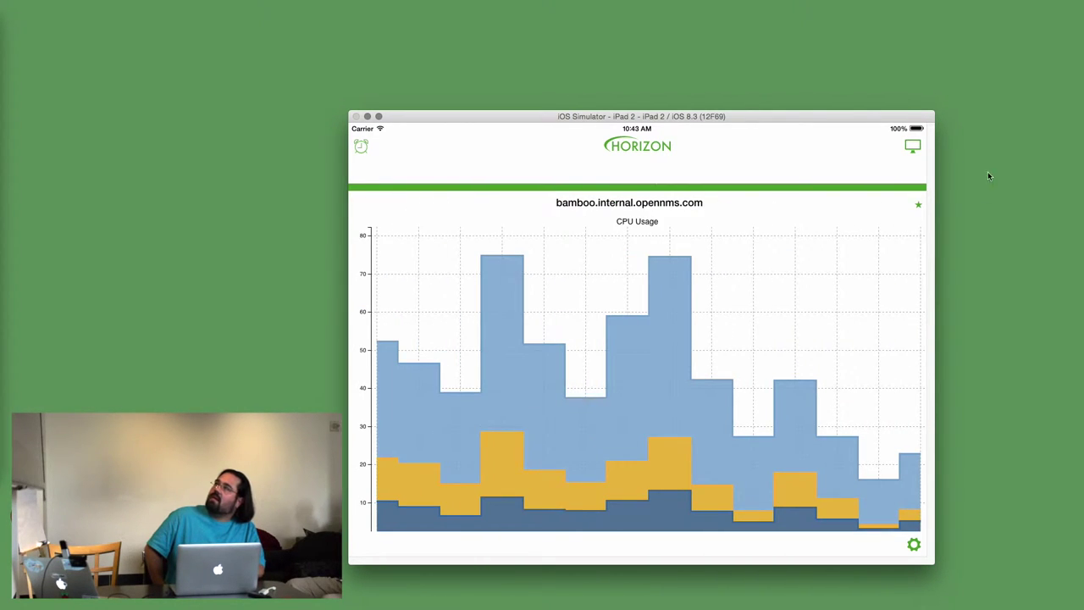
{"action": "left_click", "coordinate": [917, 206]}
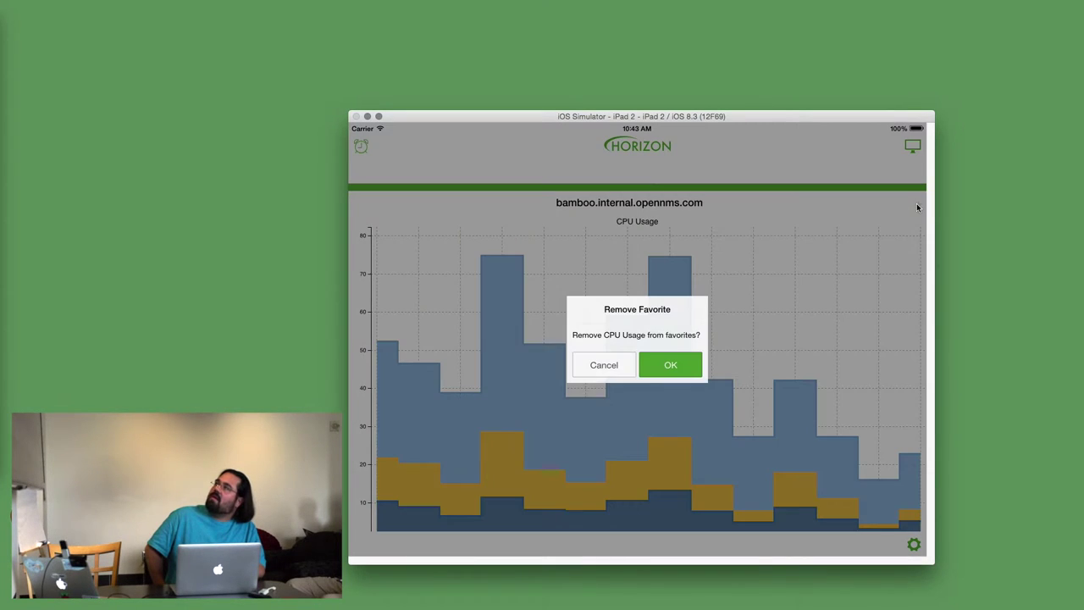
Confirm removing bamboo's CPU Usage favourite and swipe to its Load Average graph.
{"action": "left_click", "coordinate": [670, 365]}
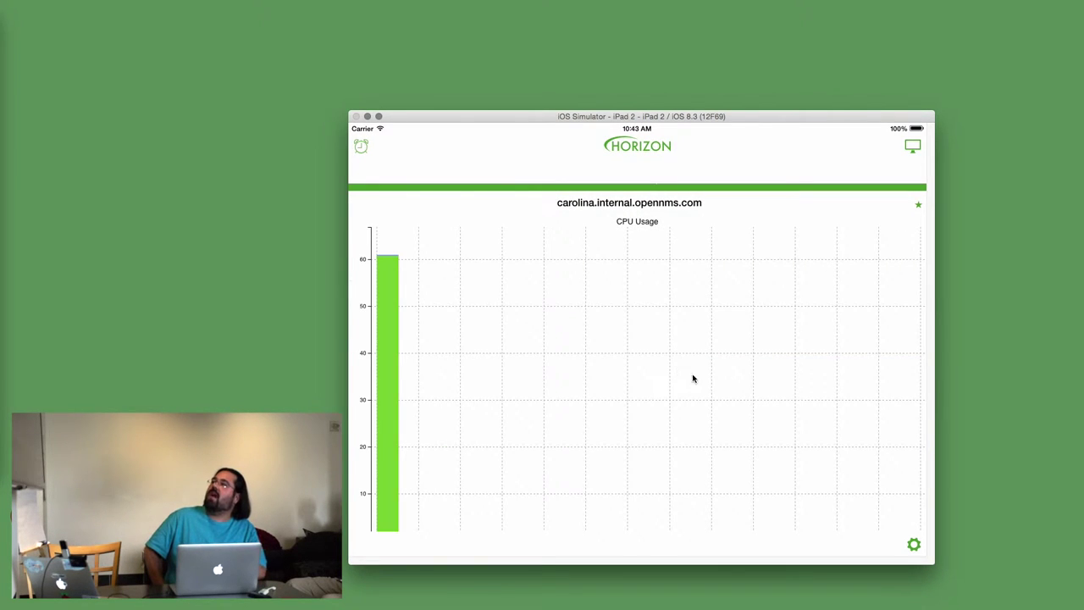
{"action": "left_click_drag", "start_coordinate": [784, 399], "coordinate": [558, 421]}
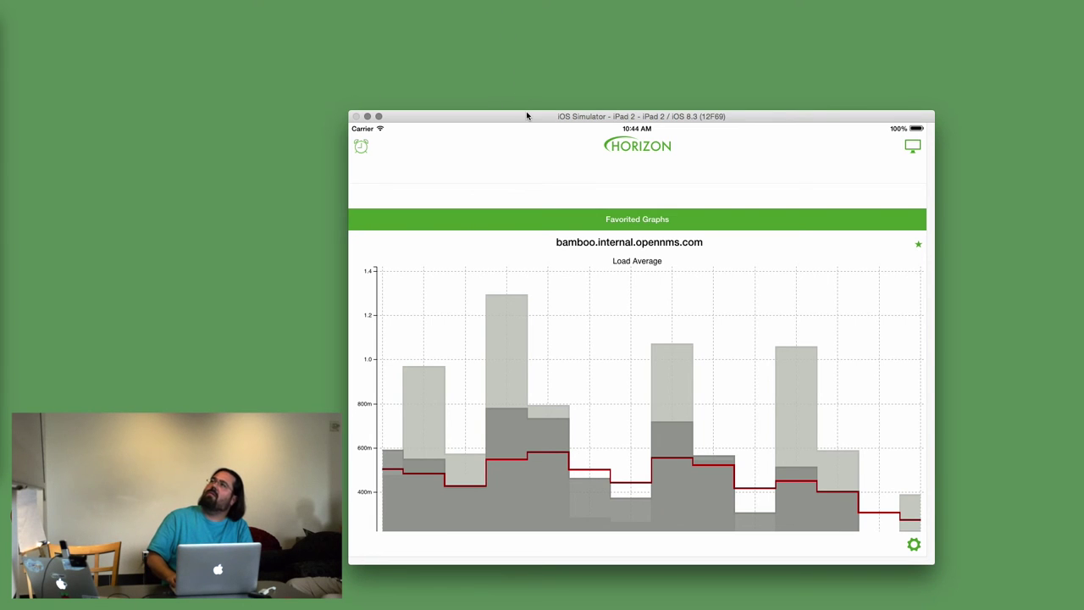
Rotate the iPad to portrait and scroll through Outages By Service, Pending Problems and Load Average.
{"action": "key", "text": "super+Left"}
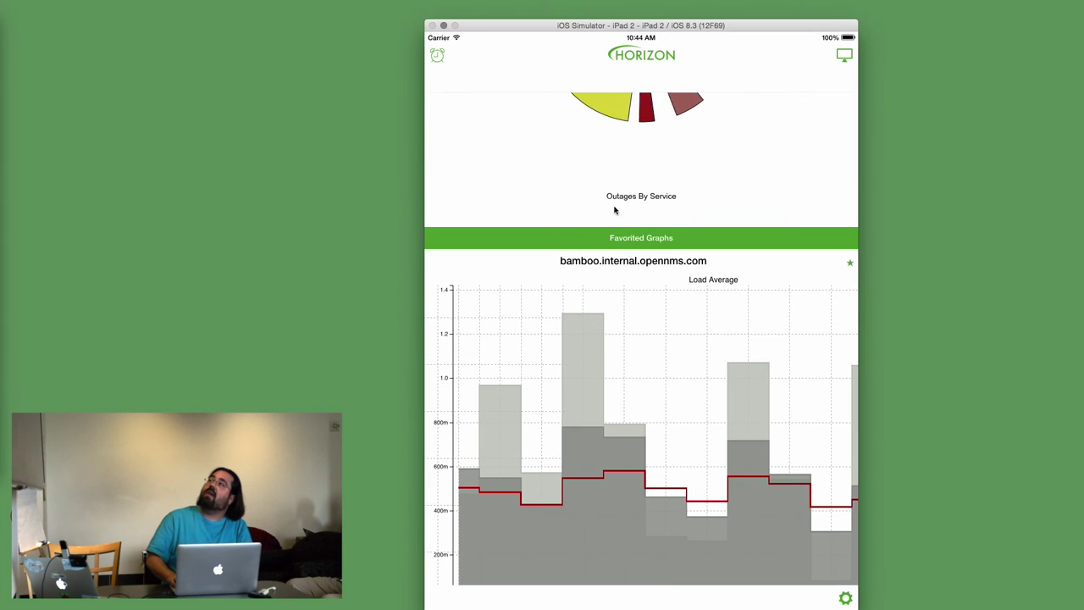
{"action": "left_click_drag", "start_coordinate": [670, 153], "coordinate": [671, 434]}
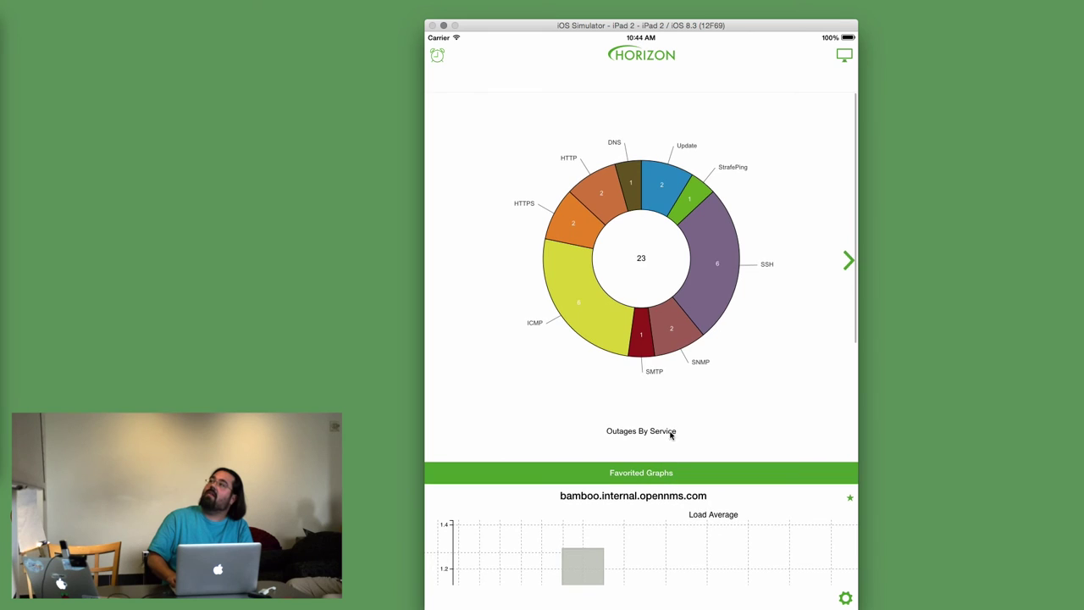
{"action": "left_click_drag", "start_coordinate": [753, 241], "coordinate": [697, 299]}
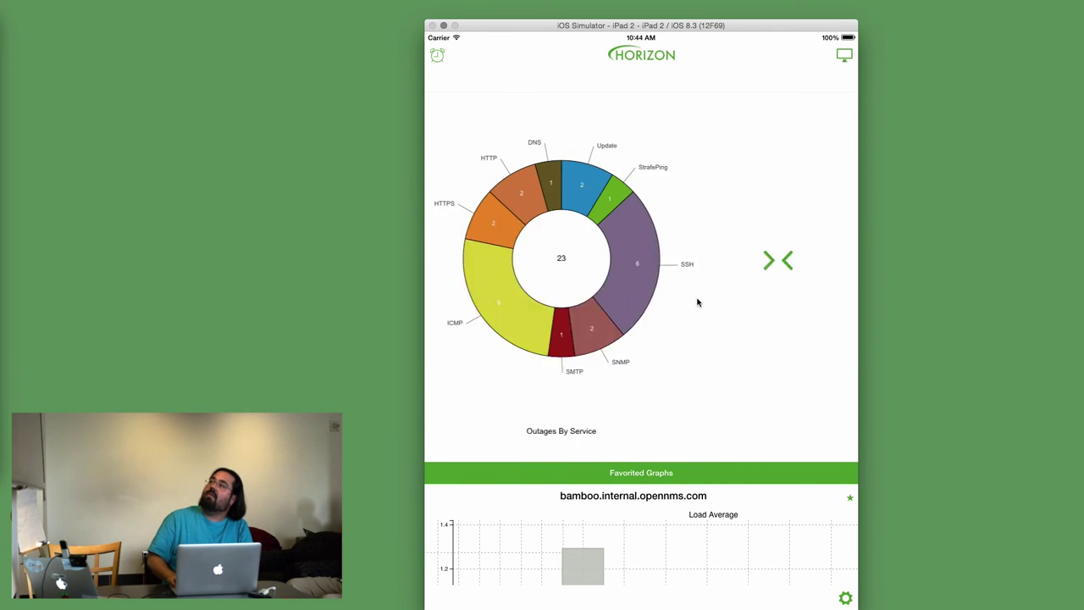
{"action": "left_click_drag", "start_coordinate": [701, 497], "coordinate": [717, 215]}
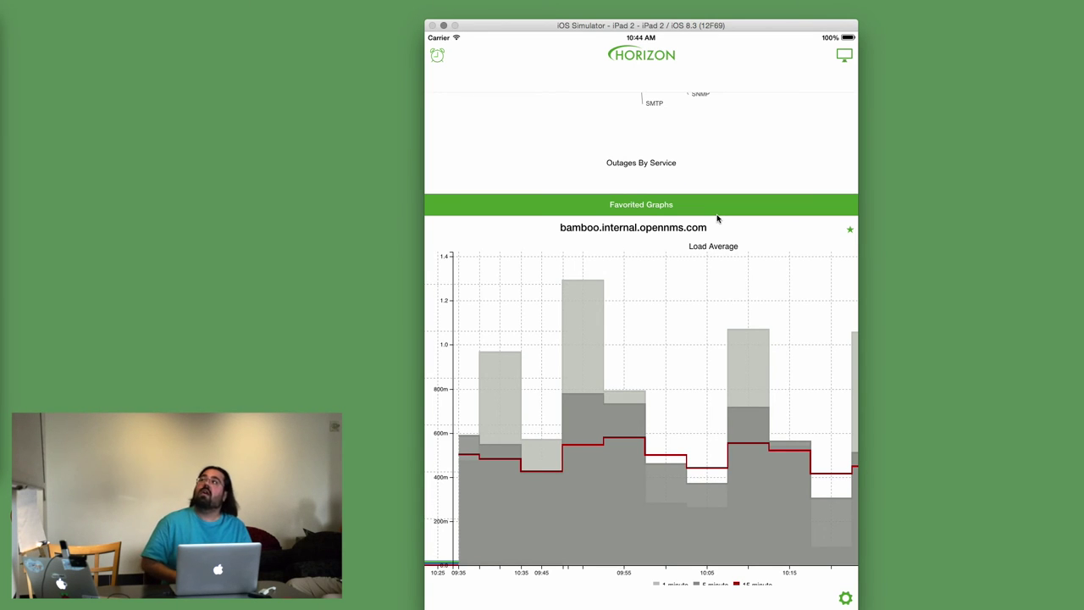
Scroll back to Outages By Service, rotate to landscape and pull down to refresh.
{"action": "left_click_drag", "start_coordinate": [683, 174], "coordinate": [688, 338]}
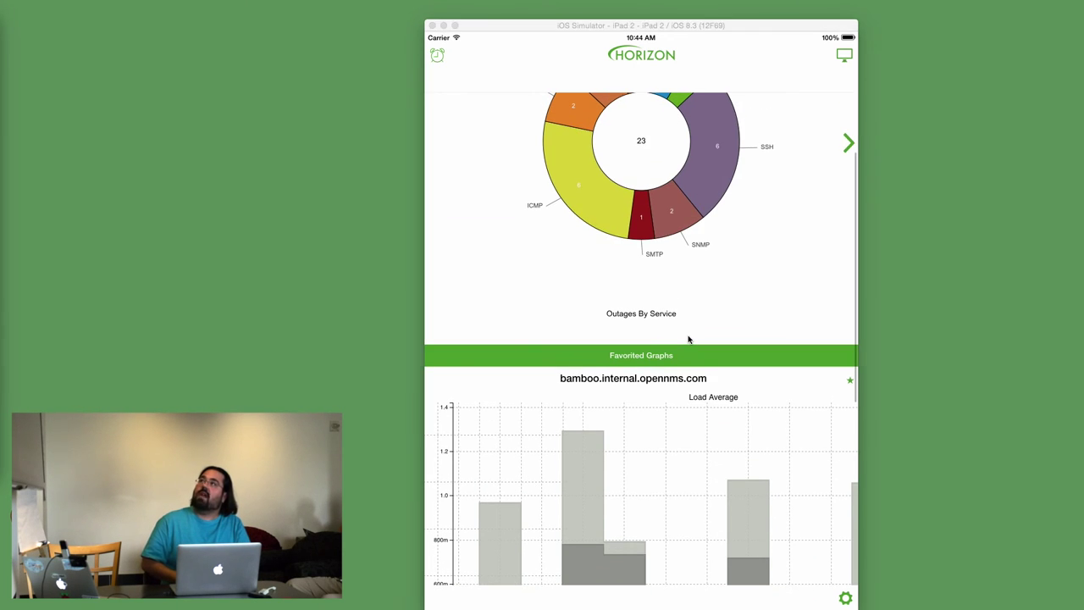
{"action": "key", "text": "super+Left"}
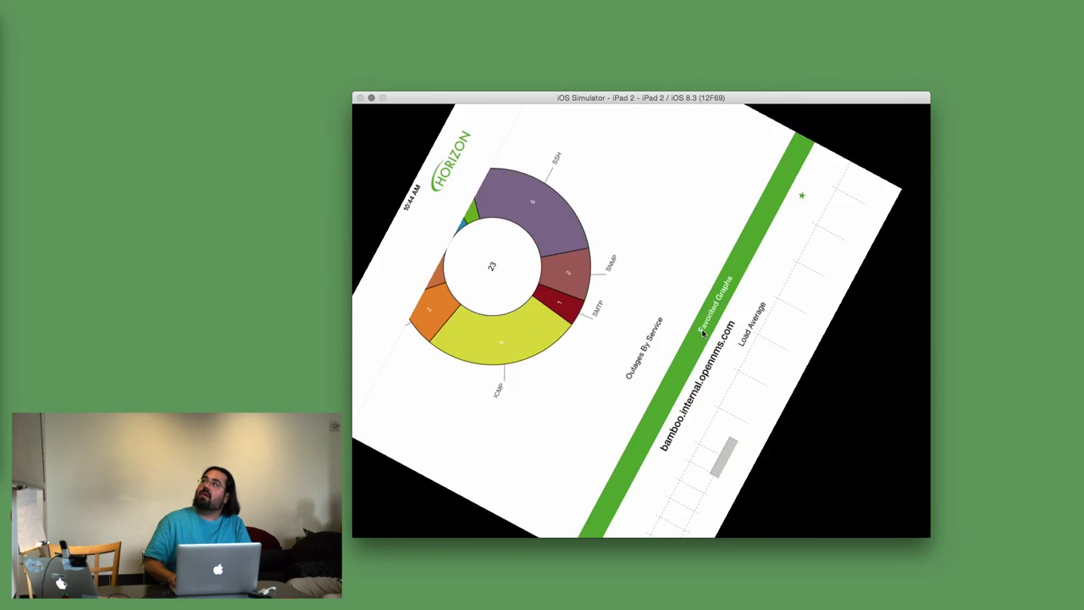
{"action": "left_click_drag", "start_coordinate": [697, 293], "coordinate": [697, 516]}
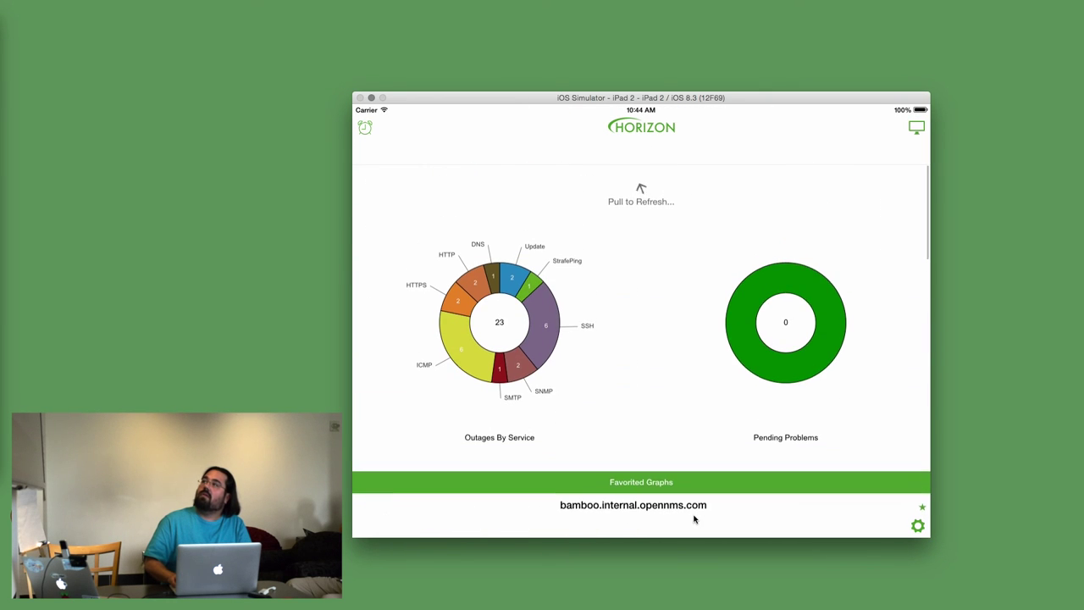